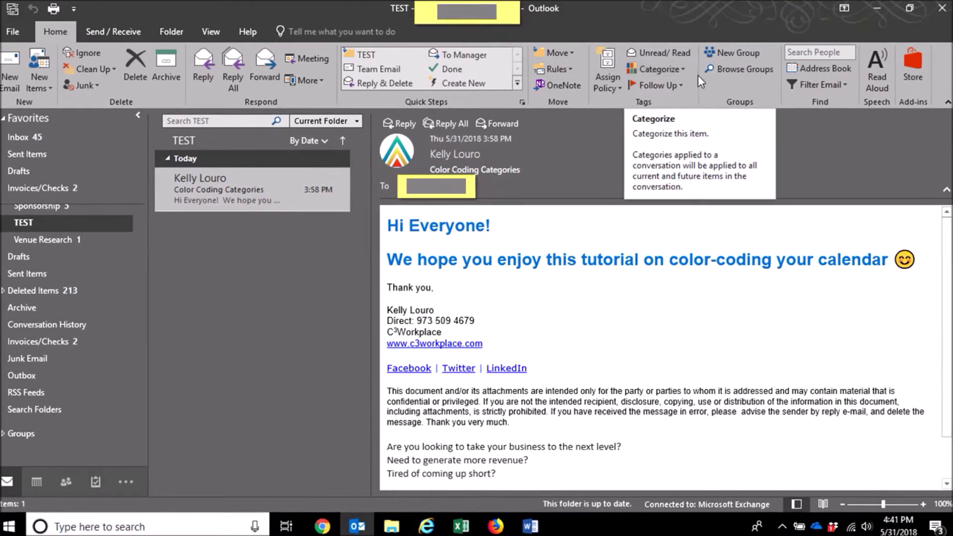
# Step: Open the Color Categories dialog from Categorize > All Categories, leaving the shortcut key at (None)
pyautogui.click(684, 71)
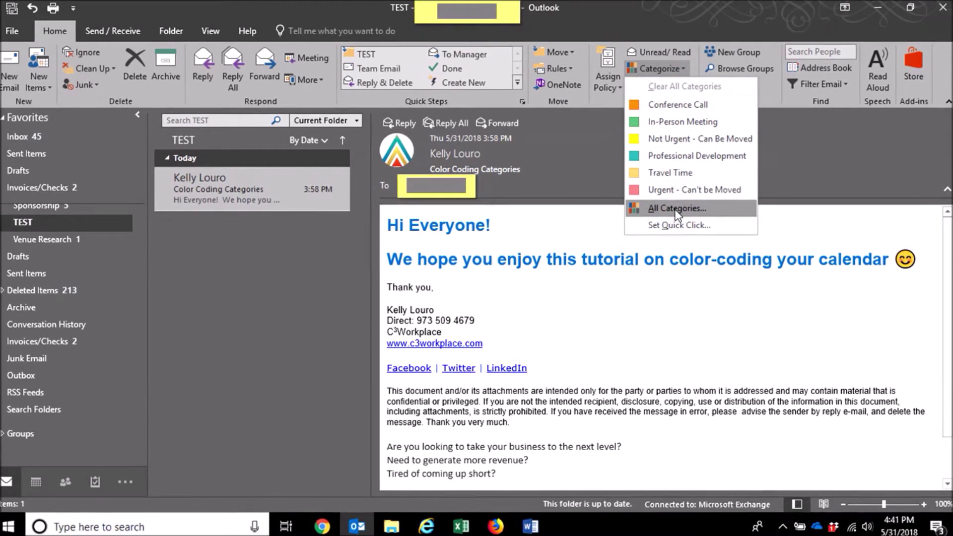
pyautogui.click(675, 211)
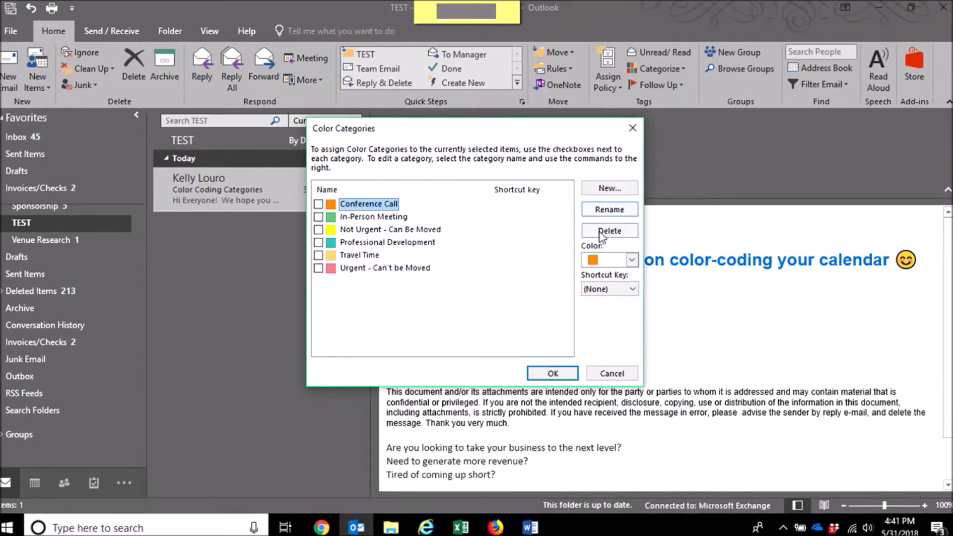
pyautogui.click(633, 288)
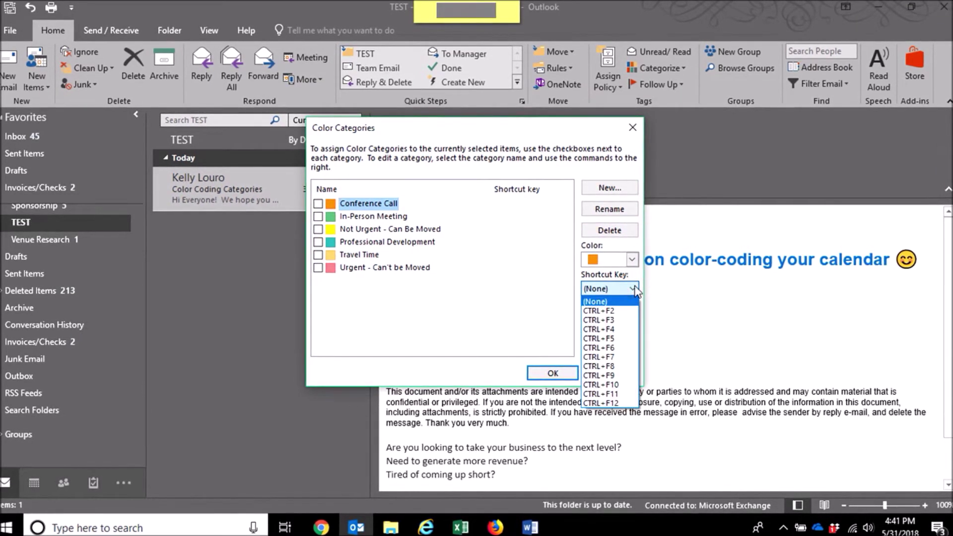
pyautogui.click(633, 288)
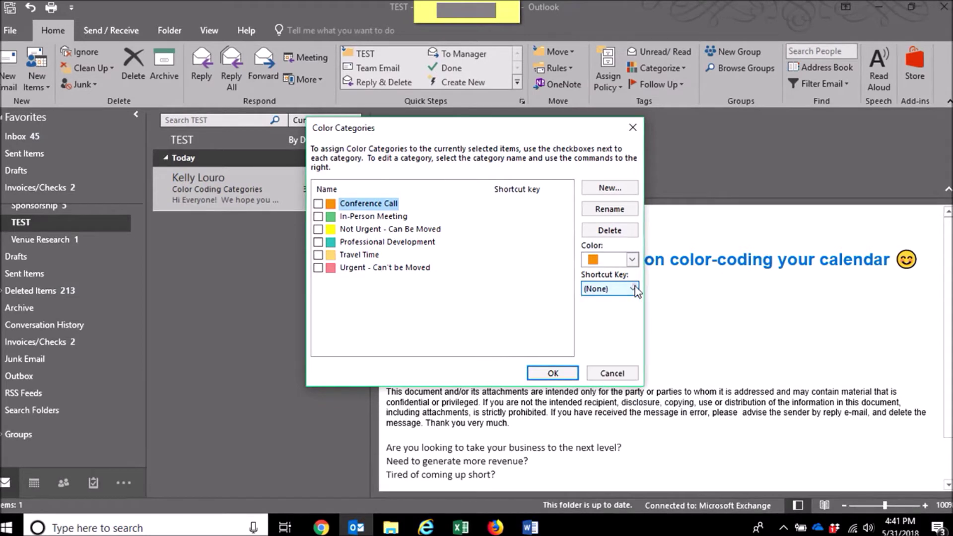
# Step: Create a plum-coloured 'Tutorial Time!' category, leave it unticked on the message, and close the dialog
pyautogui.click(604, 194)
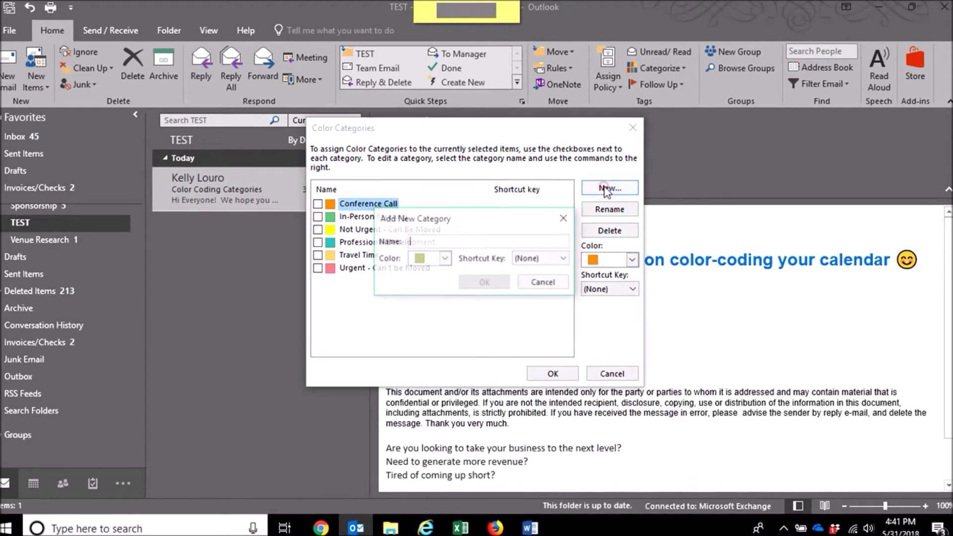
pyautogui.write('Tutorial Time!')
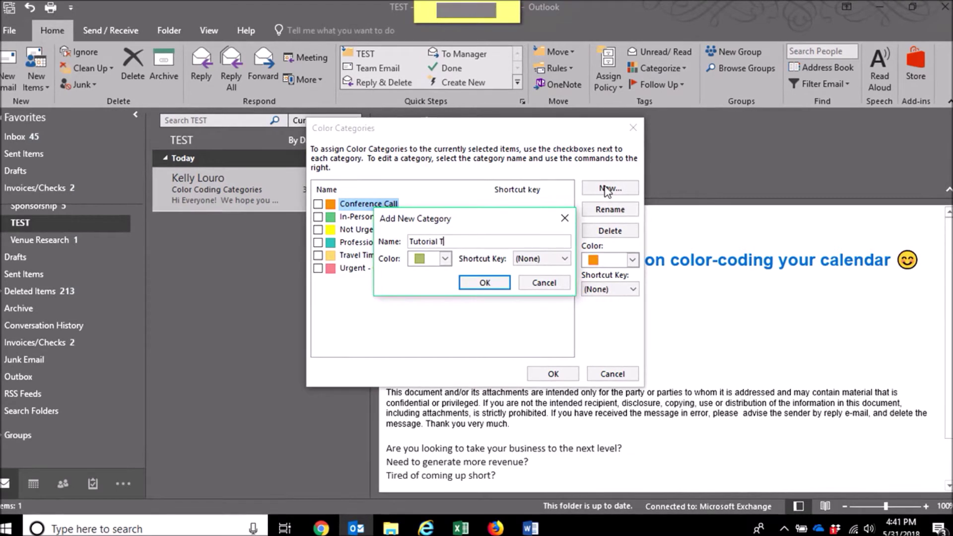
pyautogui.click(445, 259)
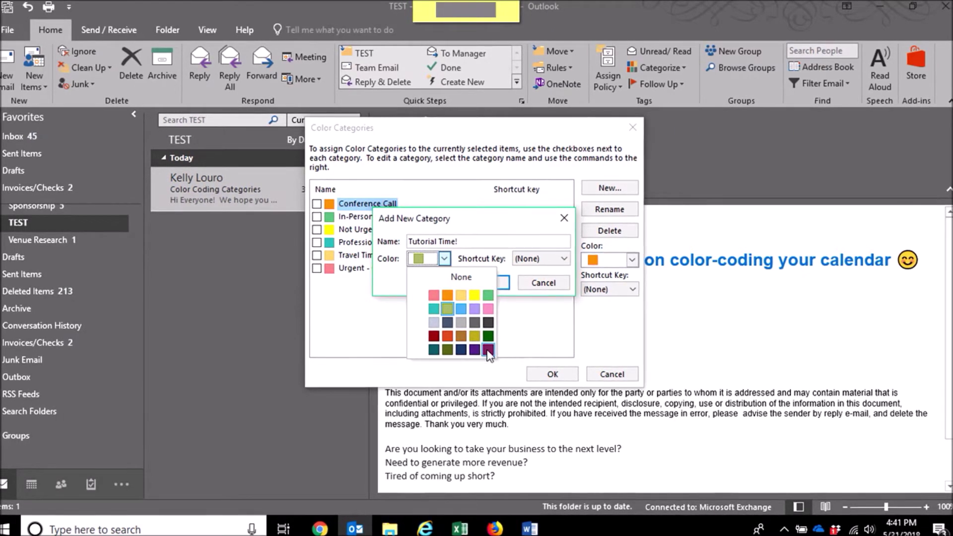
pyautogui.click(489, 350)
pyautogui.click(473, 282)
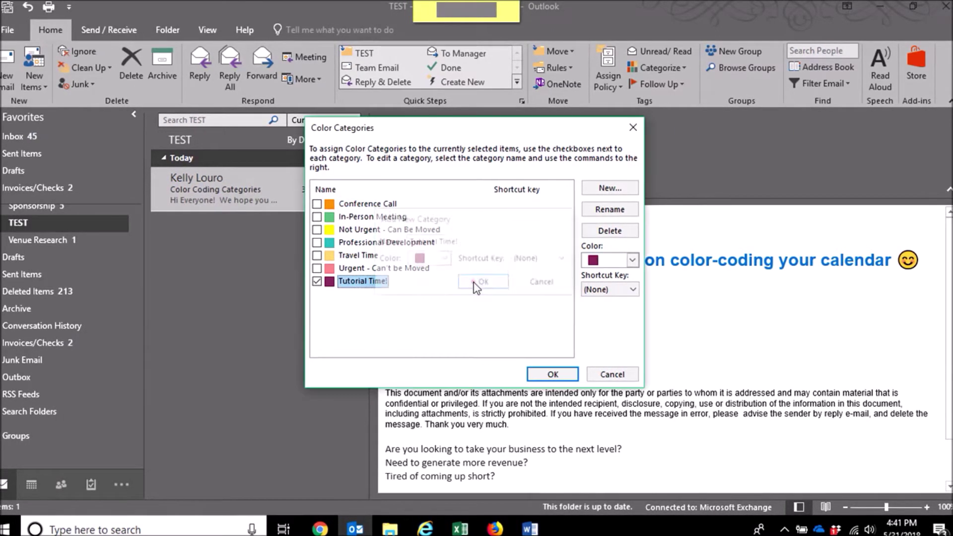
pyautogui.click(316, 281)
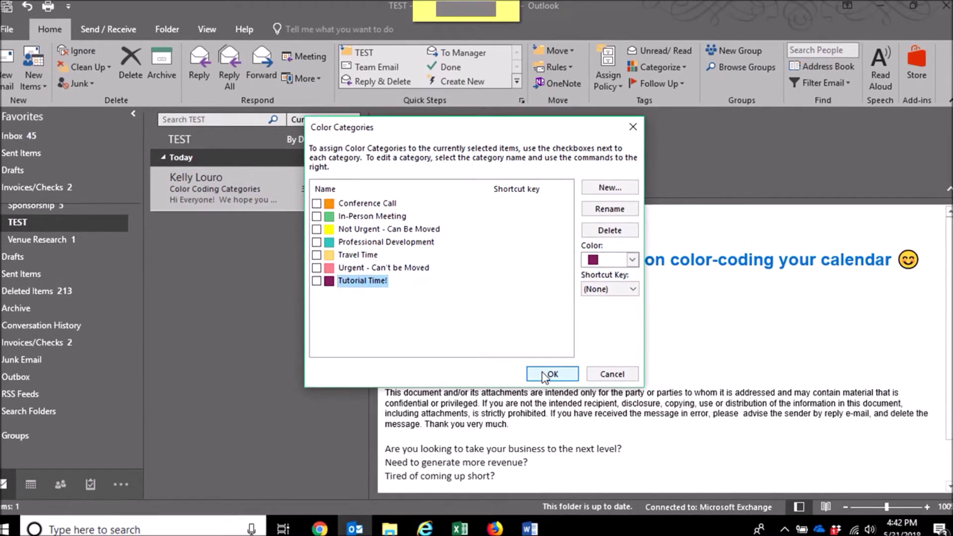
pyautogui.click(550, 374)
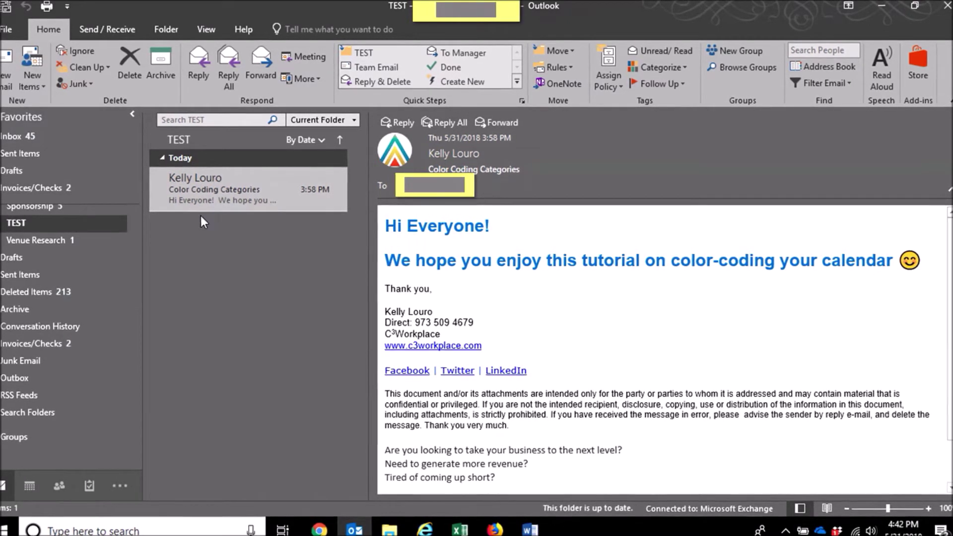
pyautogui.rightClick(213, 180)
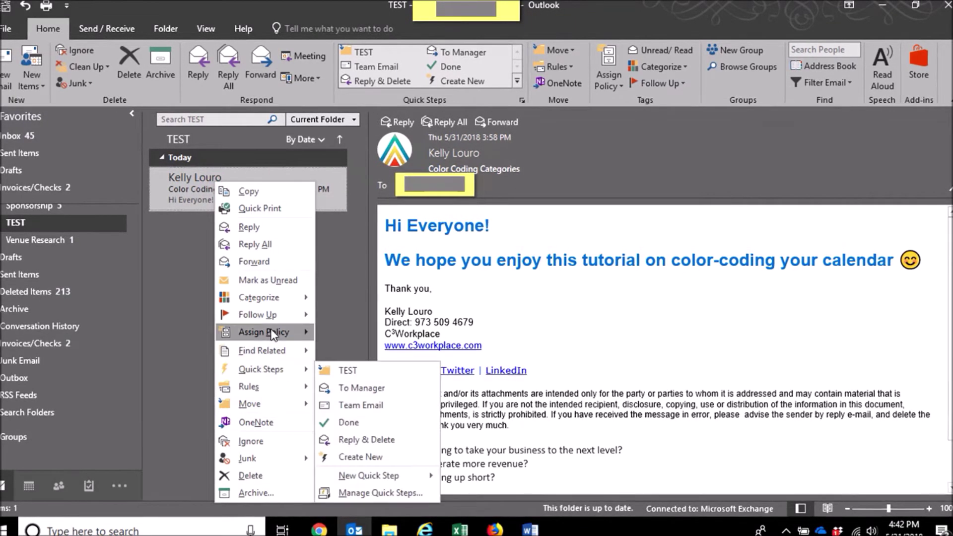
pyautogui.moveTo(273, 298)
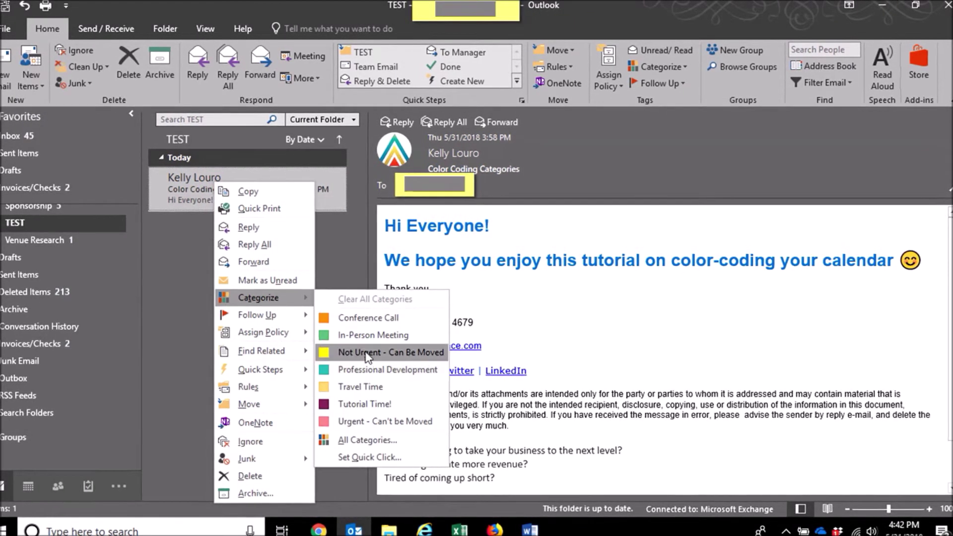
pyautogui.click(521, 337)
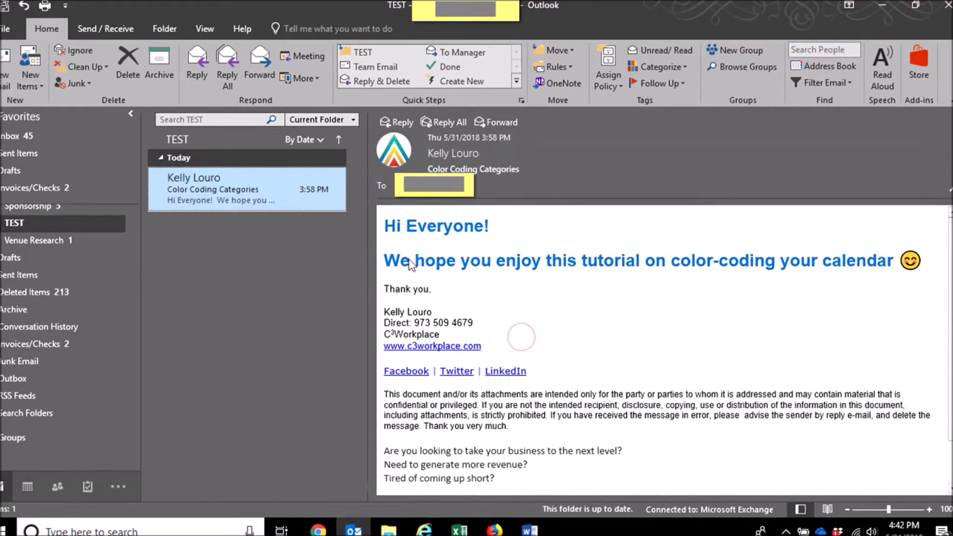
pyautogui.moveTo(21, 486)
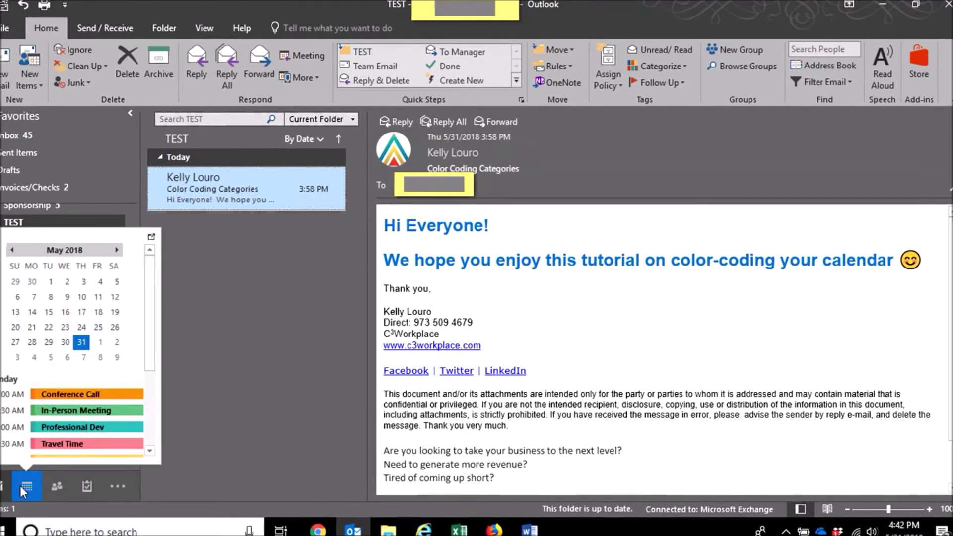
# Step: Switch to the Calendar showing the June 4–8, 2018 work week and right-click Tuesday's Dentist Appt
pyautogui.click(24, 487)
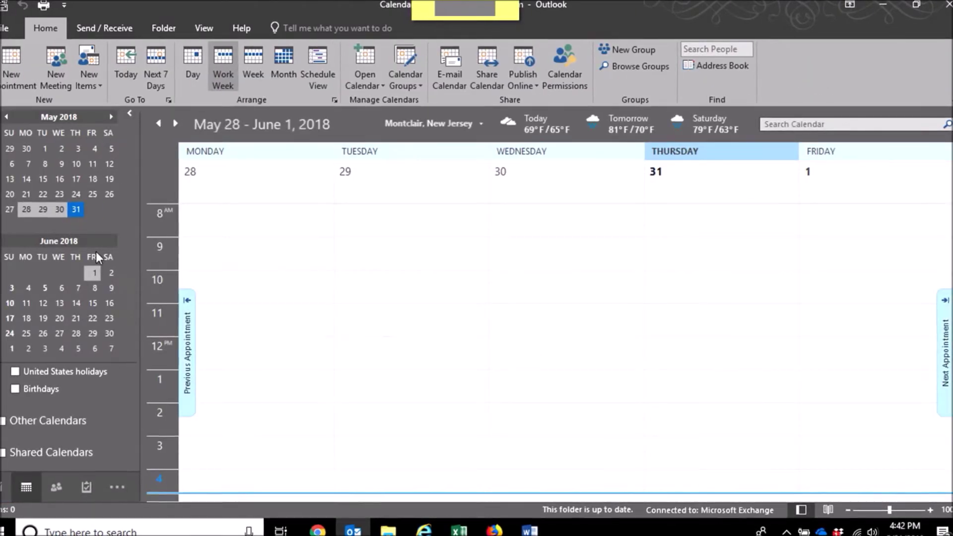
pyautogui.click(44, 288)
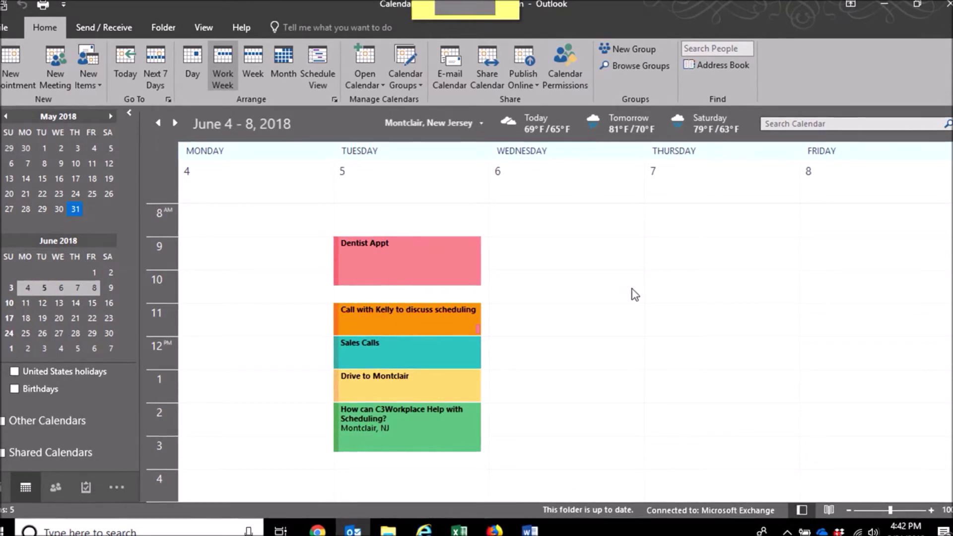
pyautogui.moveTo(412, 262)
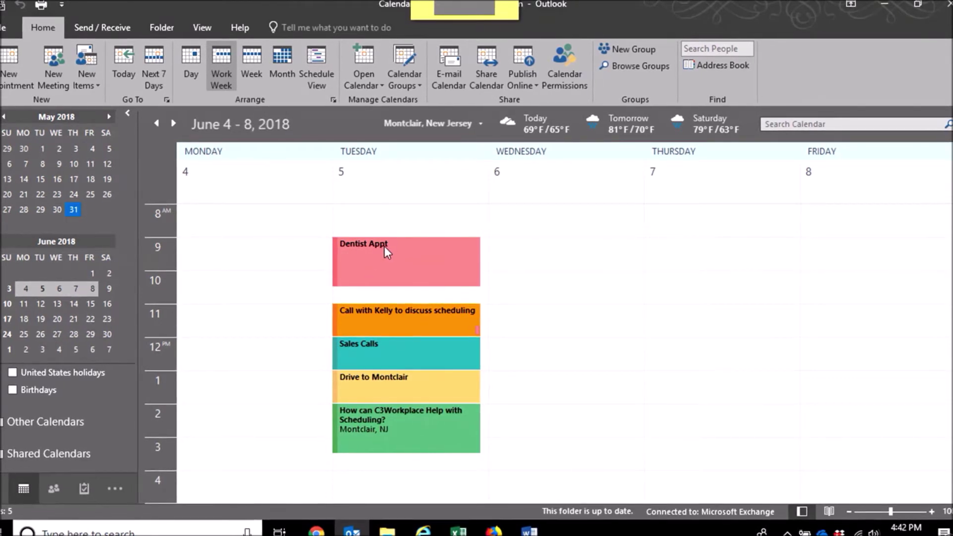
pyautogui.moveTo(384, 246)
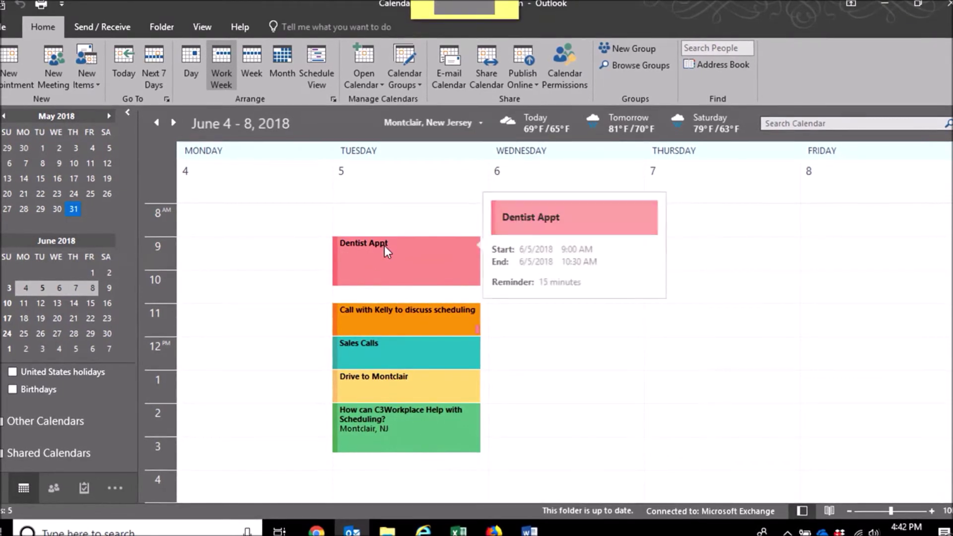
pyautogui.rightClick(395, 270)
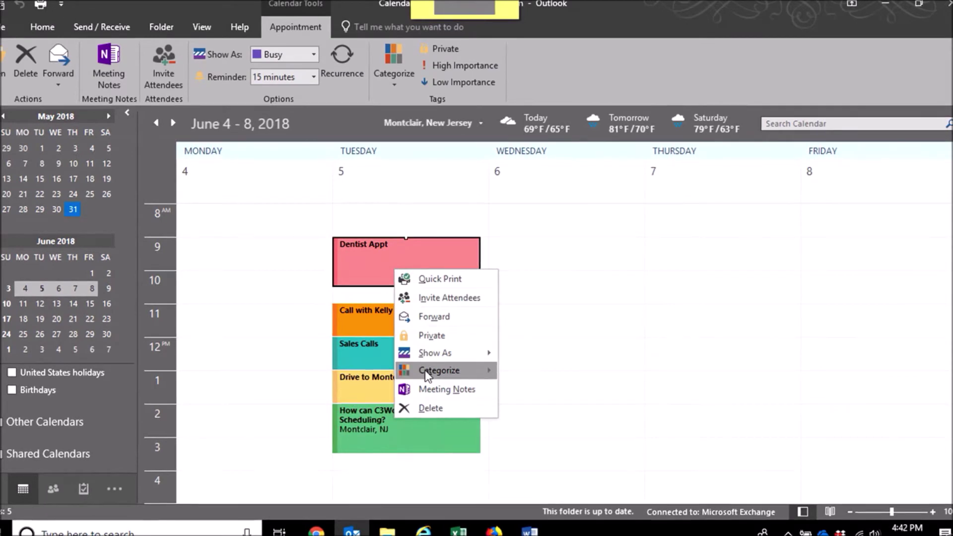
pyautogui.moveTo(425, 370)
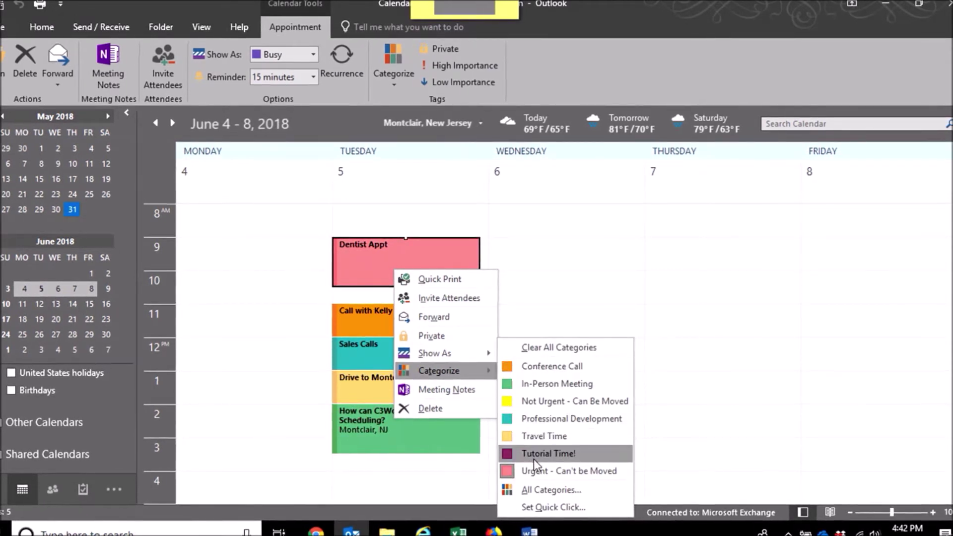
pyautogui.rightClick(350, 310)
pyautogui.moveTo(397, 418)
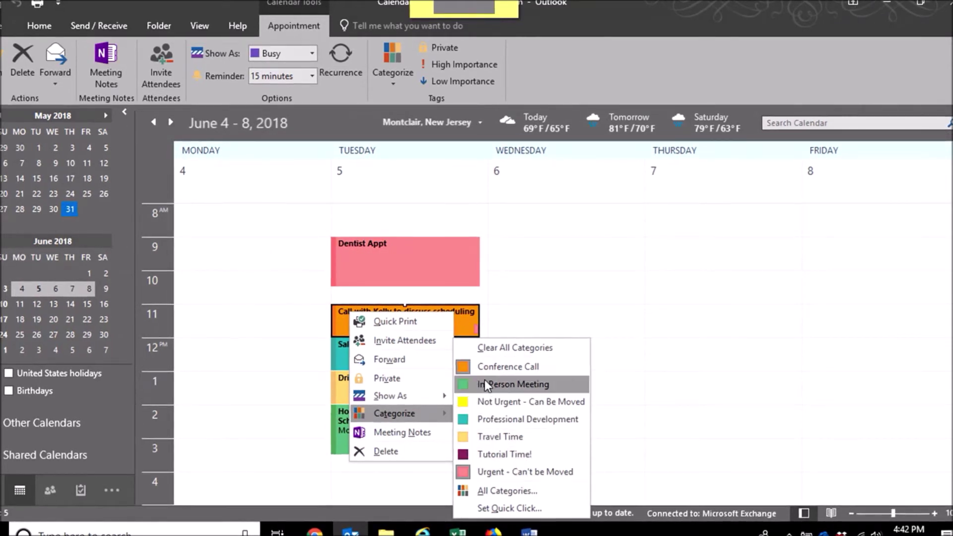
pyautogui.click(519, 293)
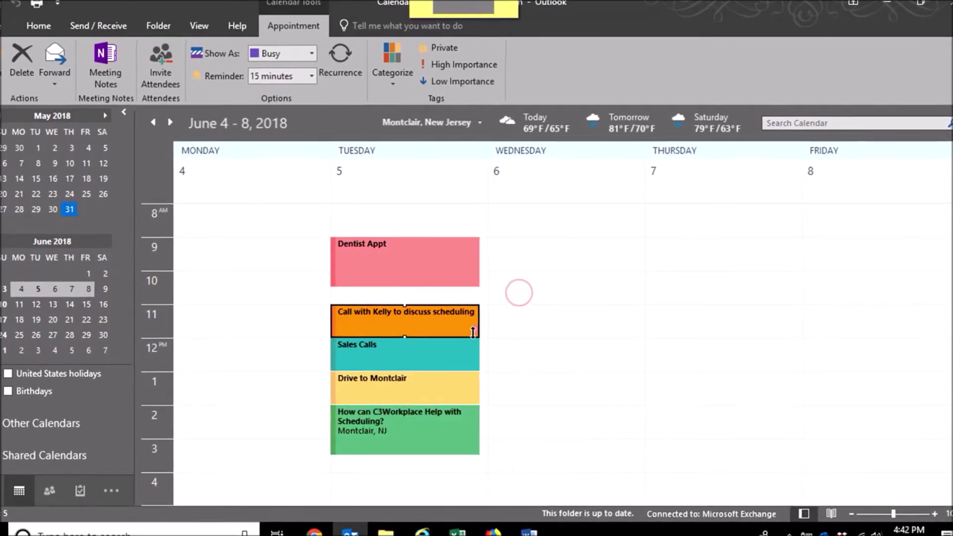
pyautogui.moveTo(482, 329)
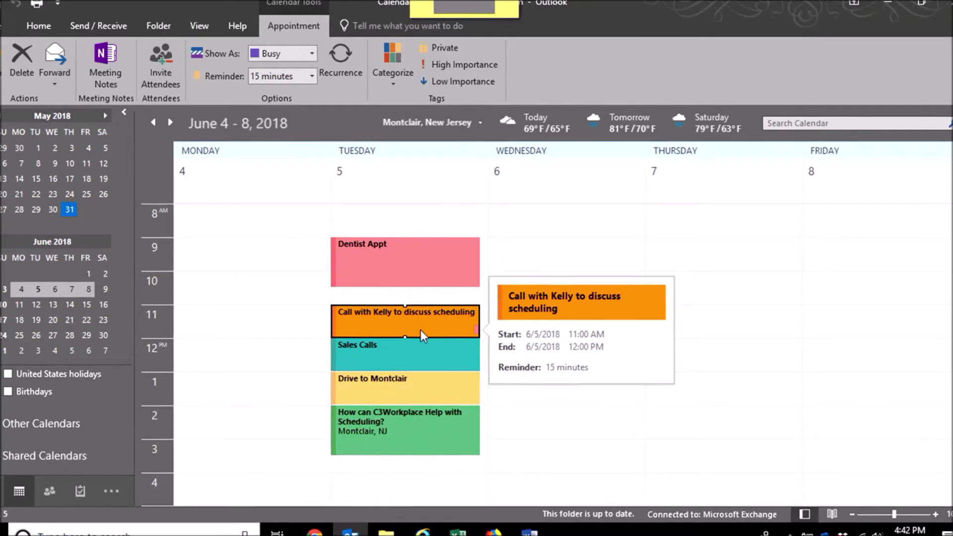
pyautogui.moveTo(377, 347)
pyautogui.click(535, 247)
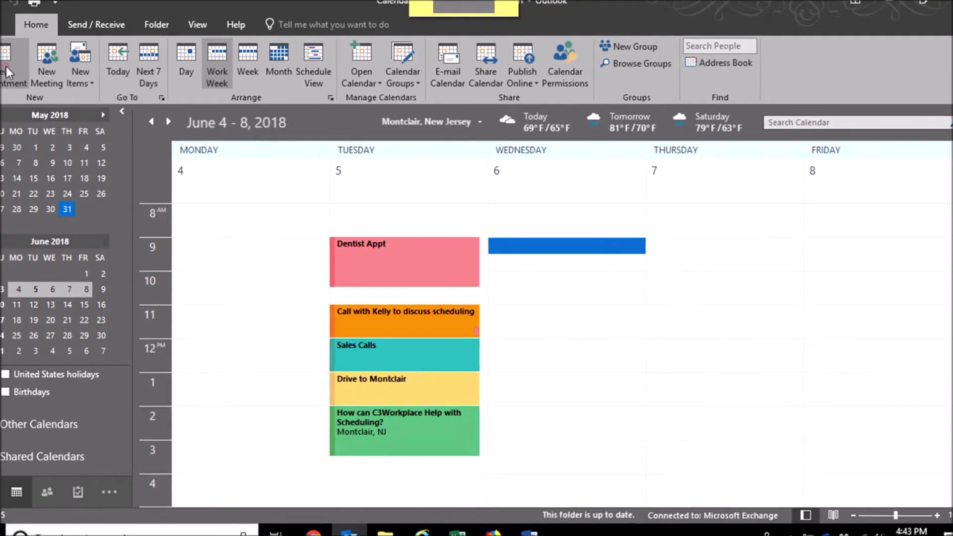
# Step: Add a 9:00–10:00 AM 'Tutorial Time!' appointment on Wednesday, June 6 in the Tutorial Time! category
pyautogui.hotkey('ctrl', 'n')
pyautogui.write('T')
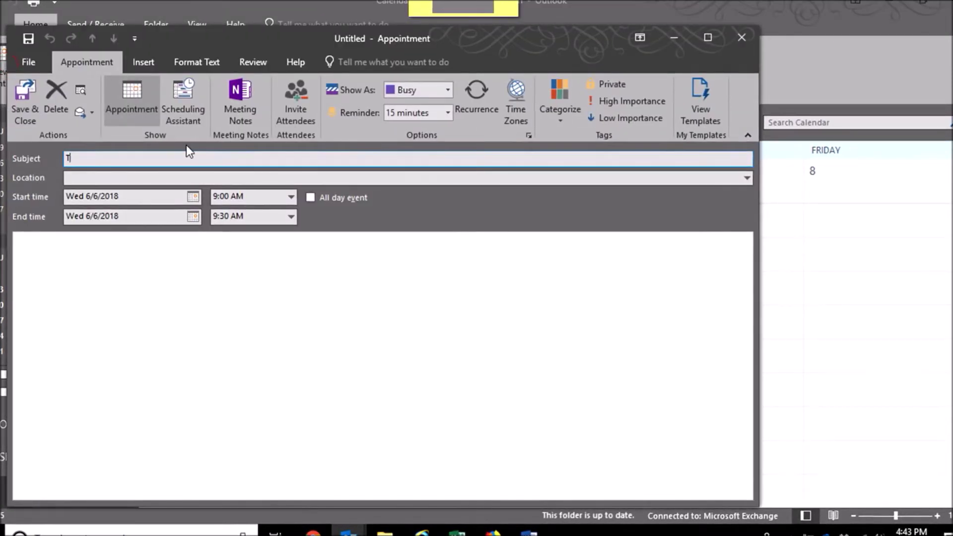
pyautogui.write('utorial Time!')
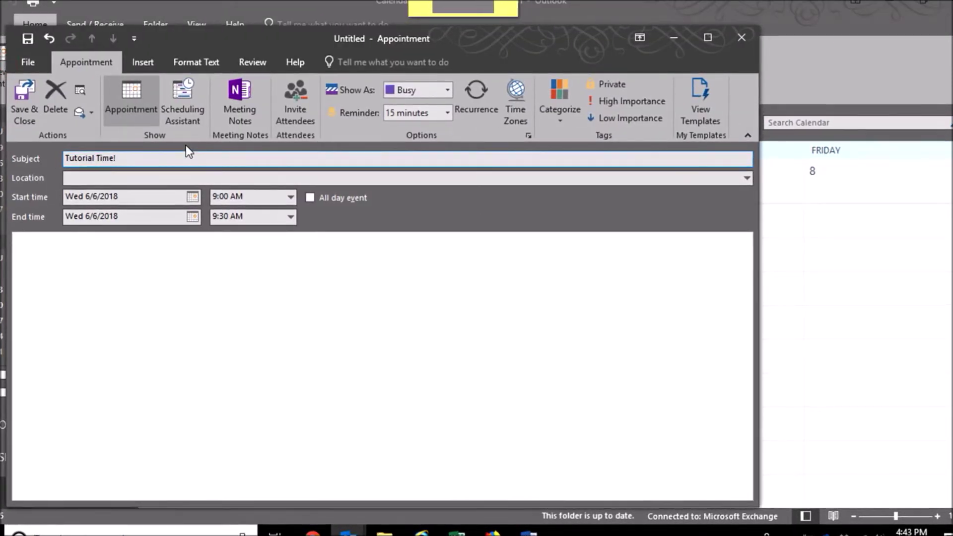
pyautogui.click(570, 112)
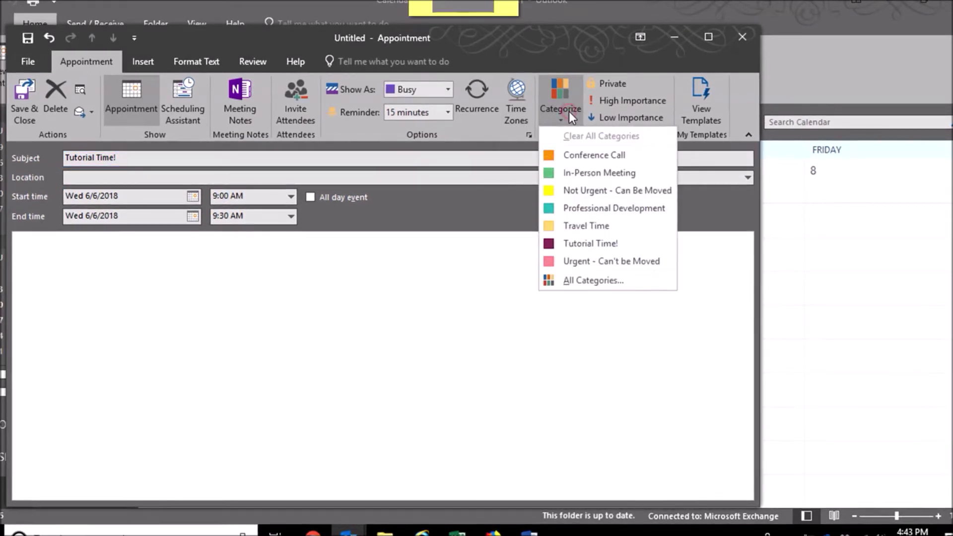
pyautogui.click(568, 243)
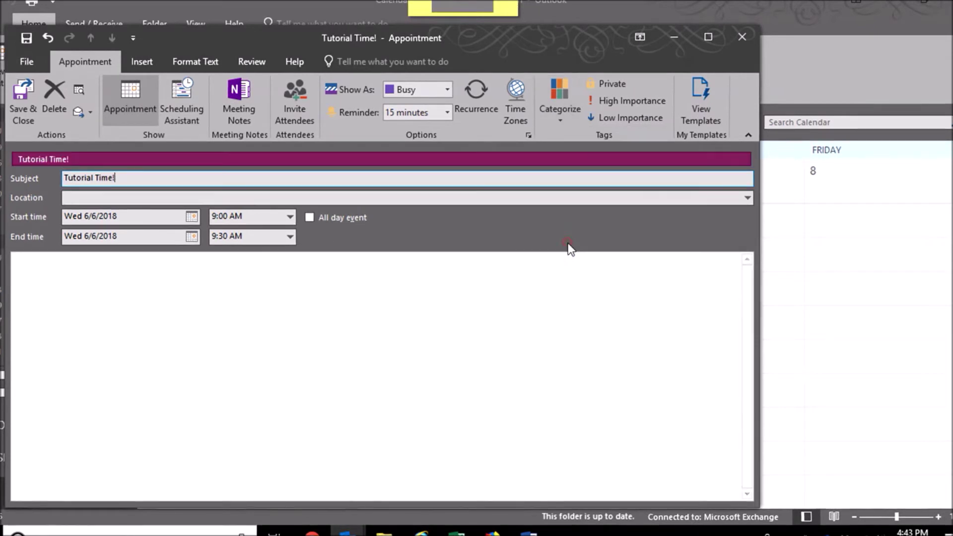
pyautogui.click(290, 237)
pyautogui.click(255, 278)
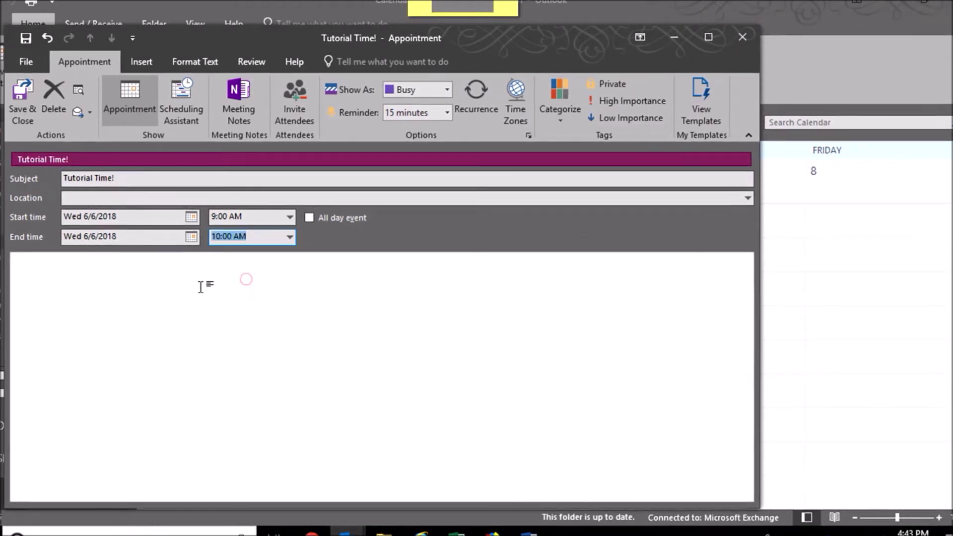
pyautogui.click(200, 286)
pyautogui.click(27, 97)
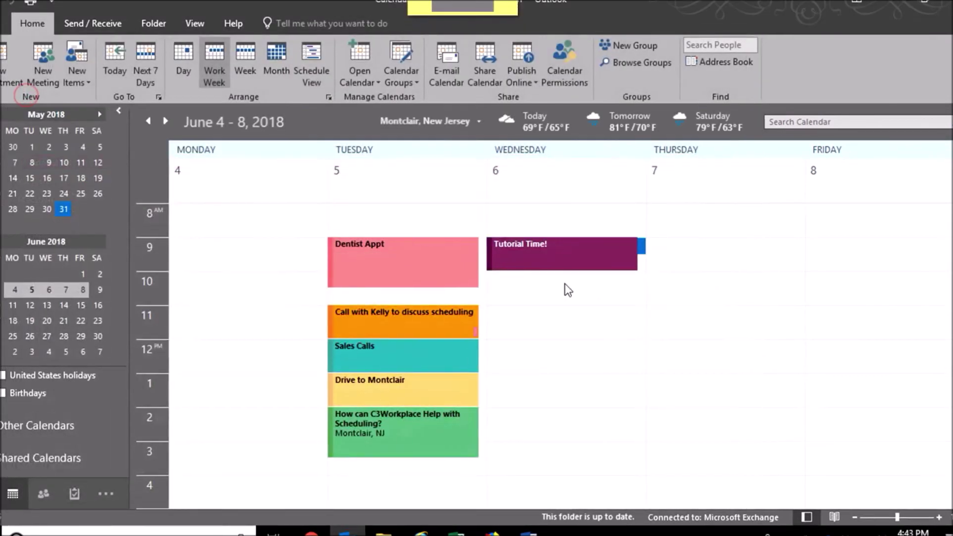
pyautogui.moveTo(587, 255)
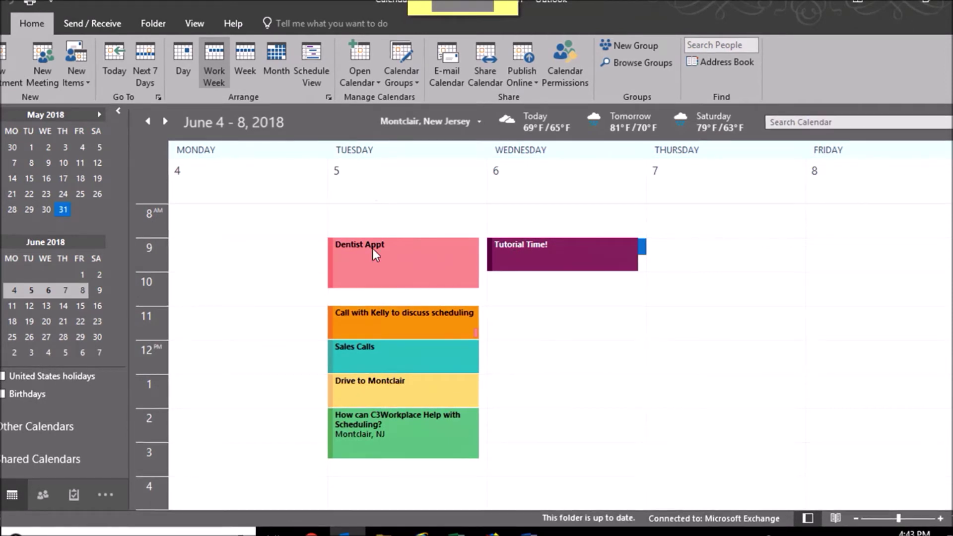
pyautogui.moveTo(374, 248)
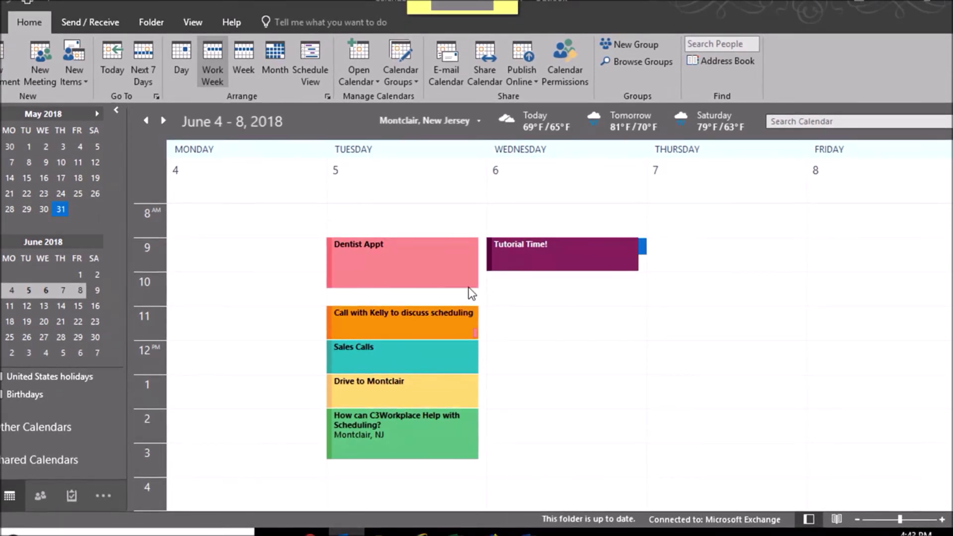
pyautogui.moveTo(347, 268)
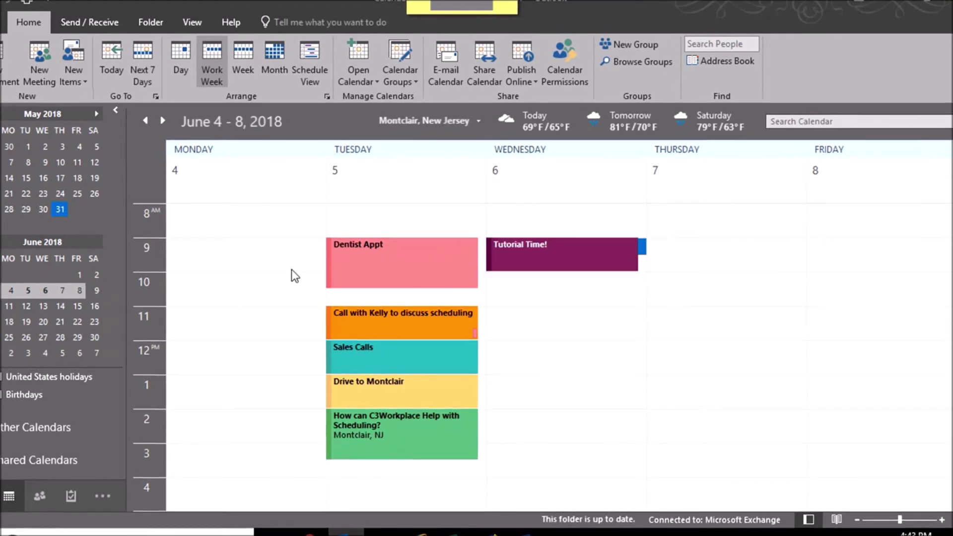
# Step: Switch the calendar to the full seven-day Week view of June 3–9
pyautogui.click(233, 68)
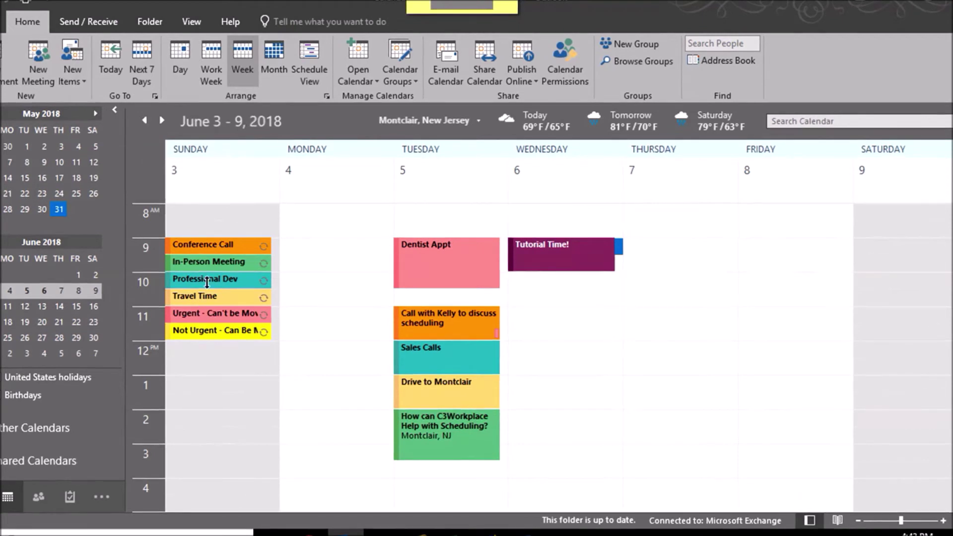
pyautogui.moveTo(210, 272)
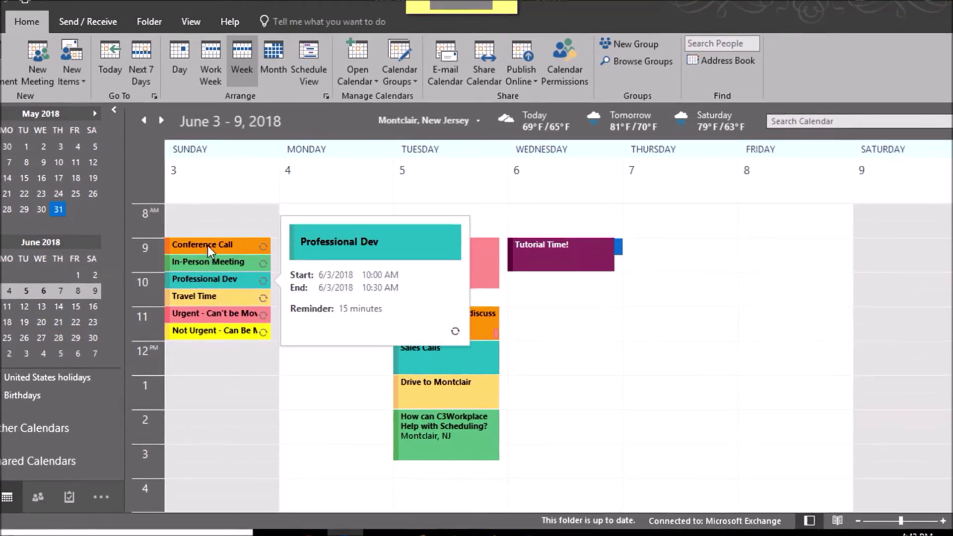
pyautogui.moveTo(208, 245)
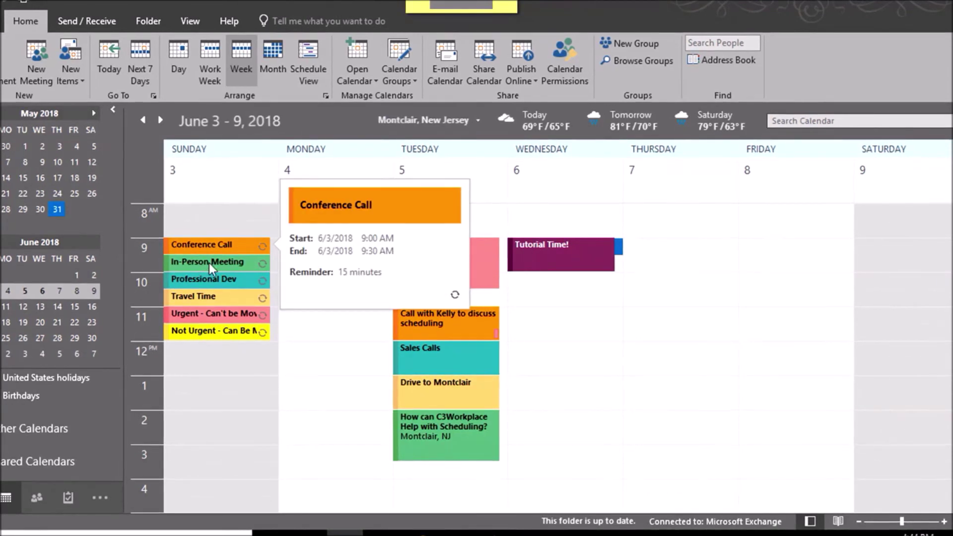
# Step: Select the C3Workplace and Dentist Appt entries, then start a new appointment at Sunday 12:00 PM
pyautogui.click(454, 436)
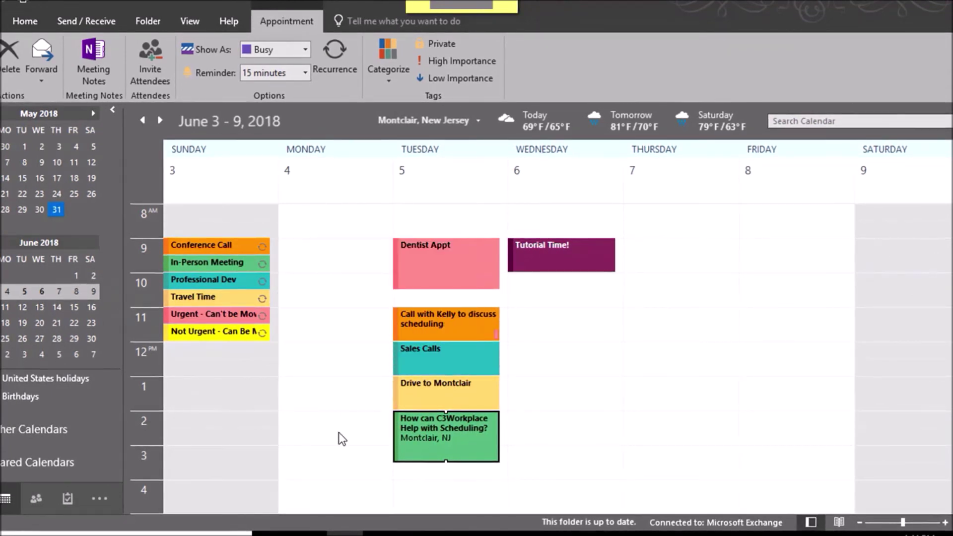
pyautogui.click(441, 260)
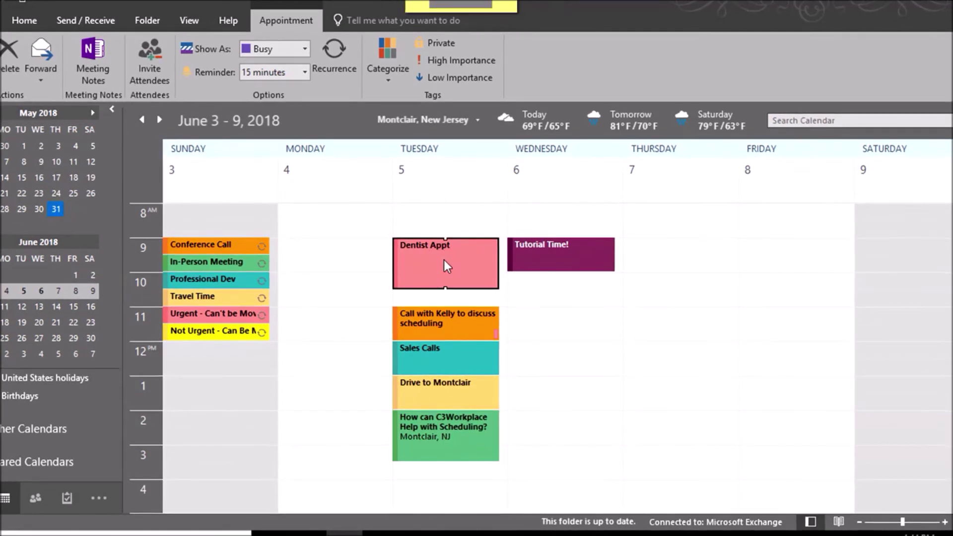
pyautogui.moveTo(501, 332)
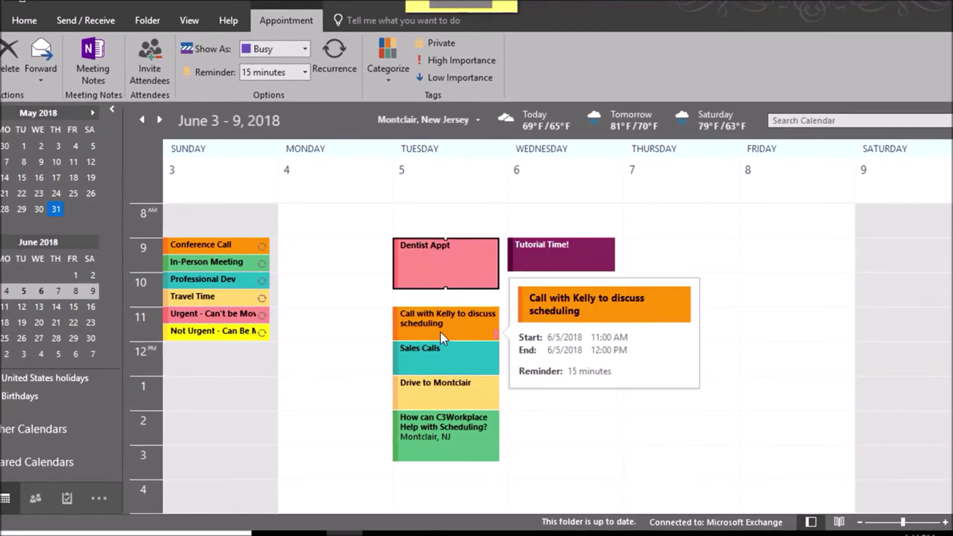
pyautogui.click(200, 354)
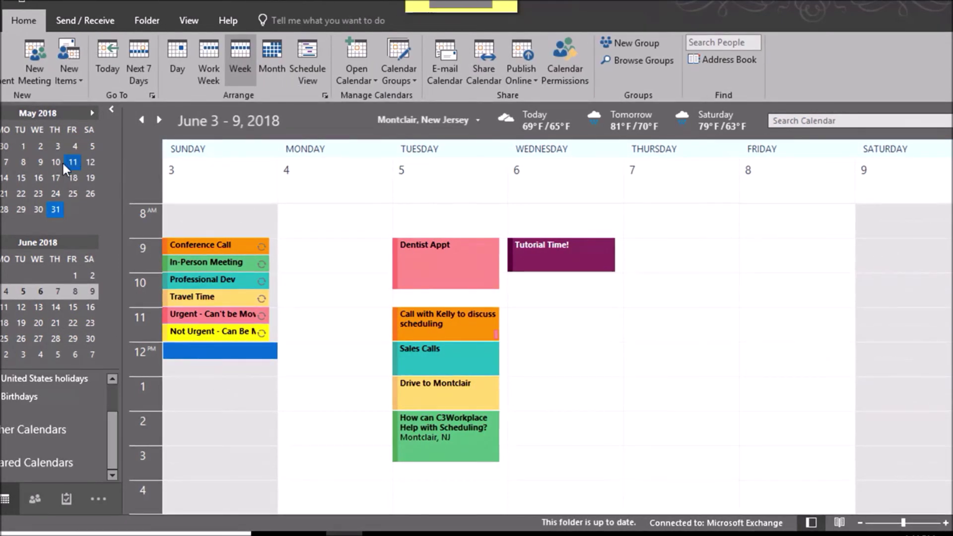
pyautogui.doubleClick(210, 351)
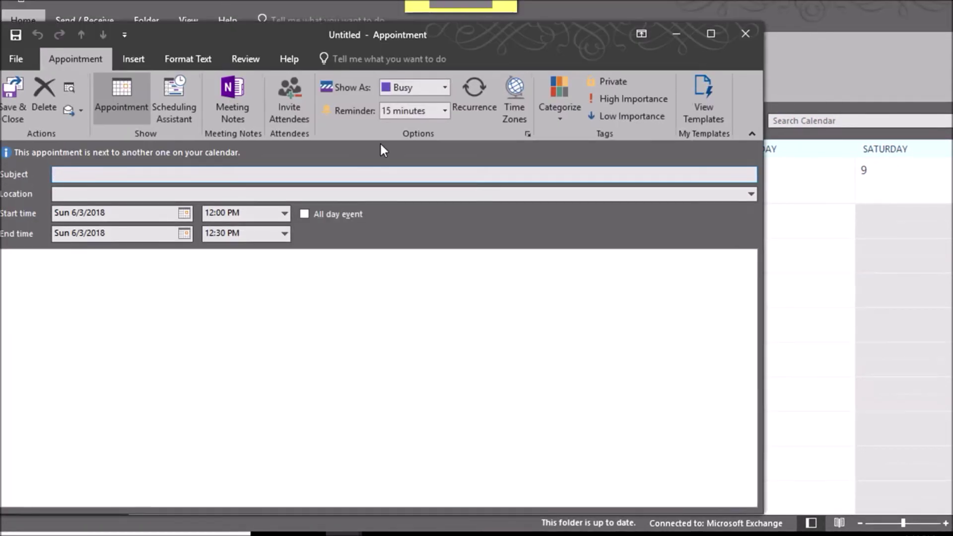
# Step: Save the Sunday 12:00 PM 'Tutorial Time' appointment in the Tutorial Time! category, recurring weekly on Sundays
pyautogui.write('Tutorial Time!')
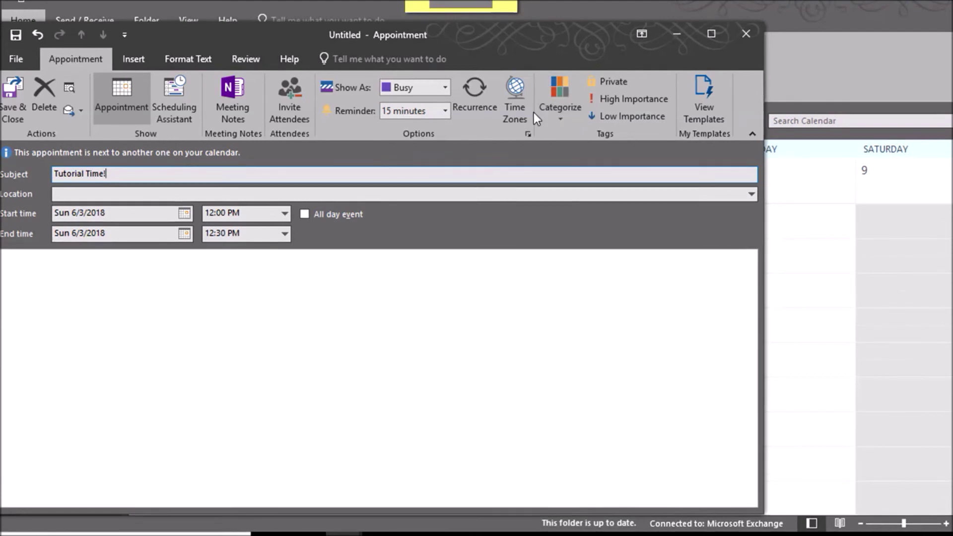
pyautogui.click(552, 113)
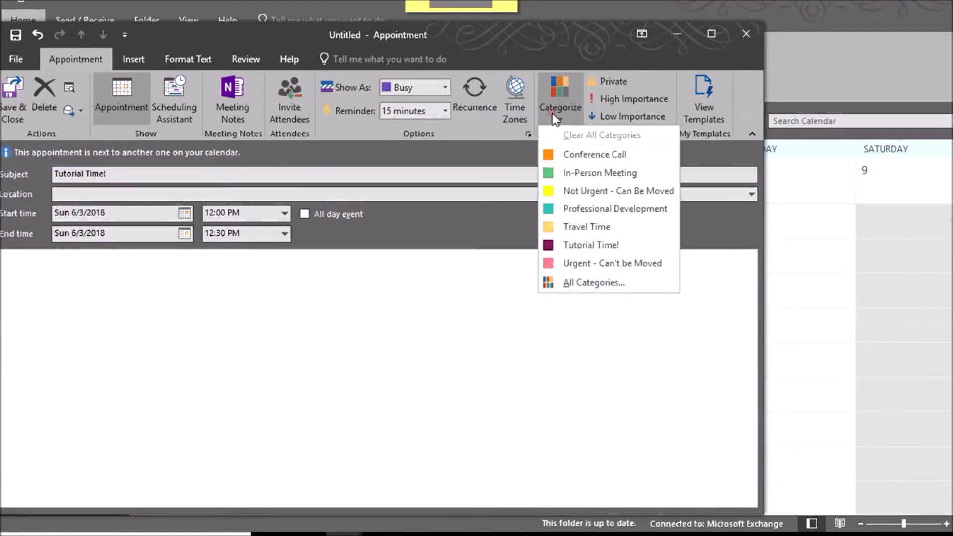
pyautogui.click(586, 245)
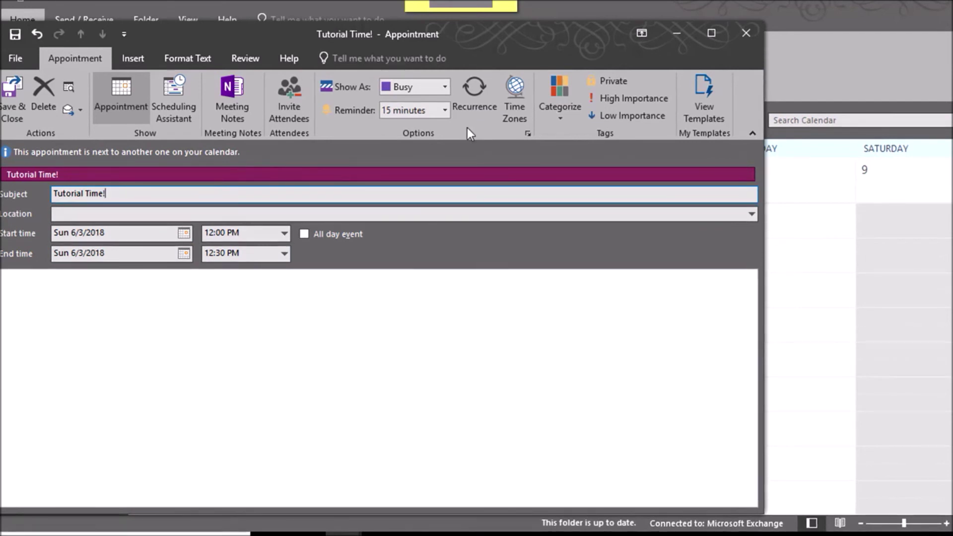
pyautogui.click(471, 102)
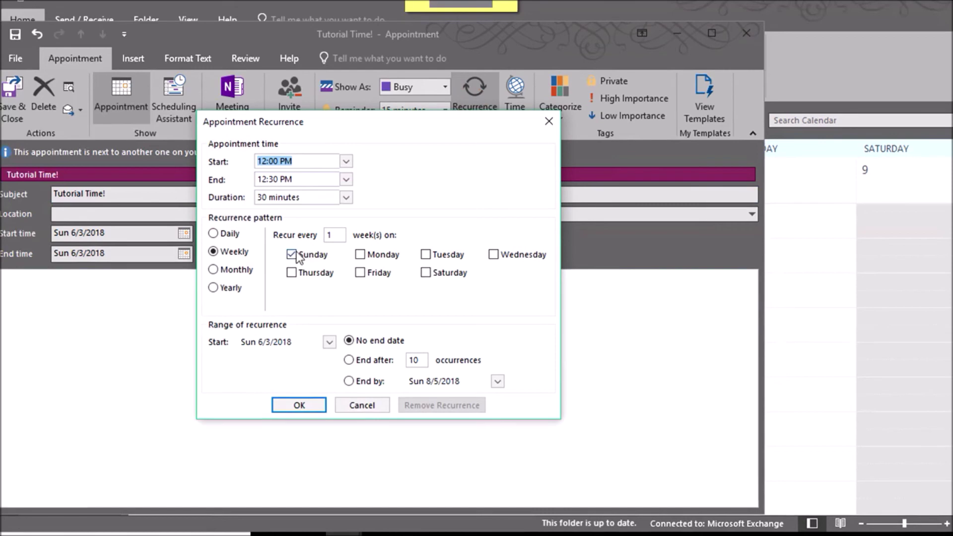
pyautogui.click(286, 404)
pyautogui.click(4, 105)
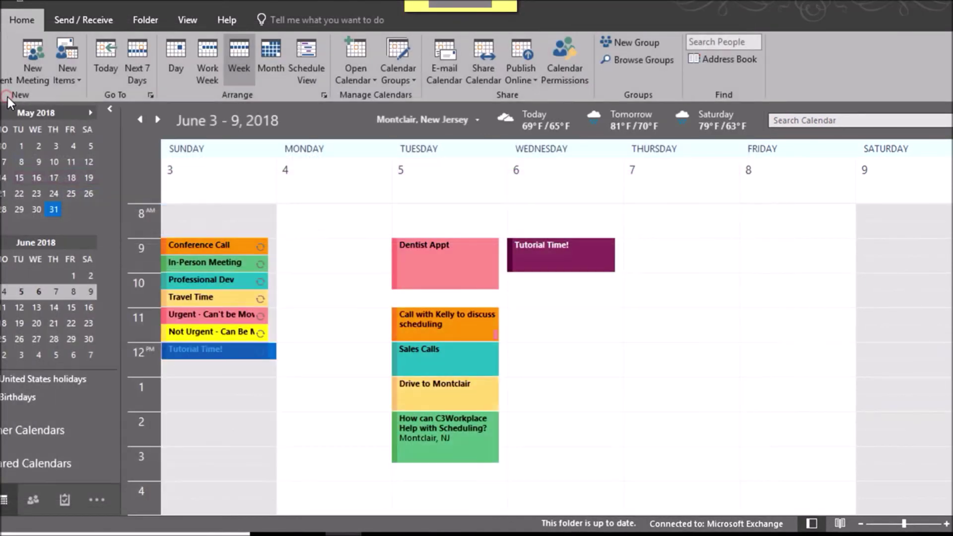
pyautogui.moveTo(214, 352)
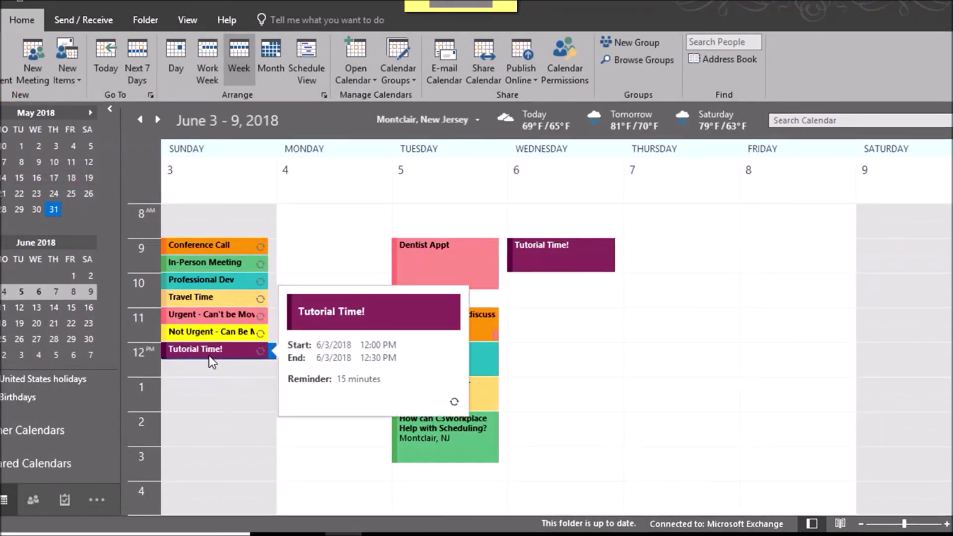
pyautogui.click(5, 308)
pyautogui.click(4, 324)
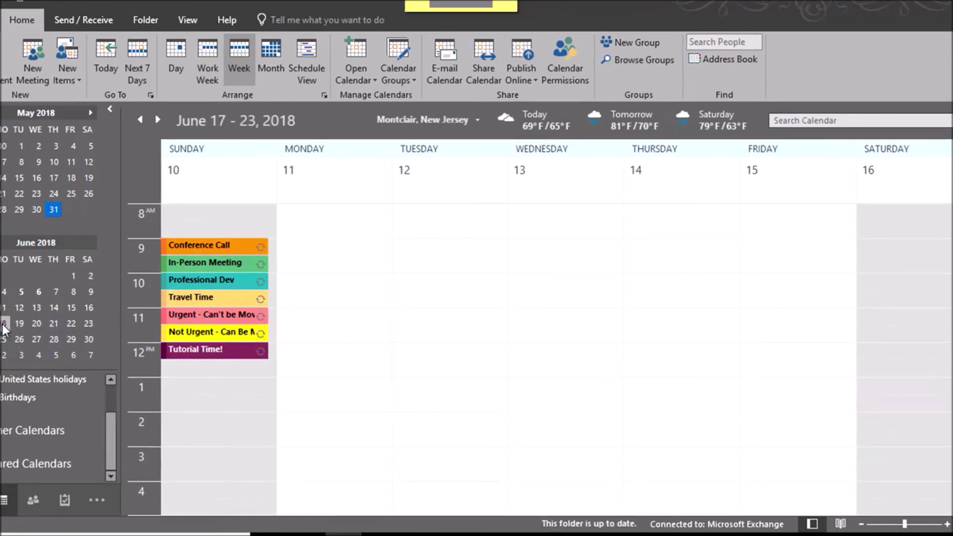
pyautogui.click(4, 339)
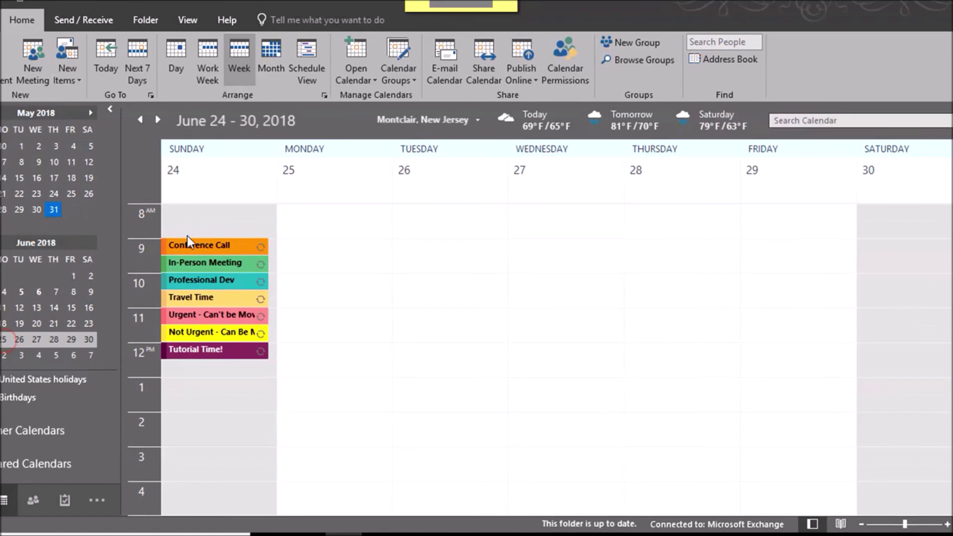
pyautogui.click(38, 293)
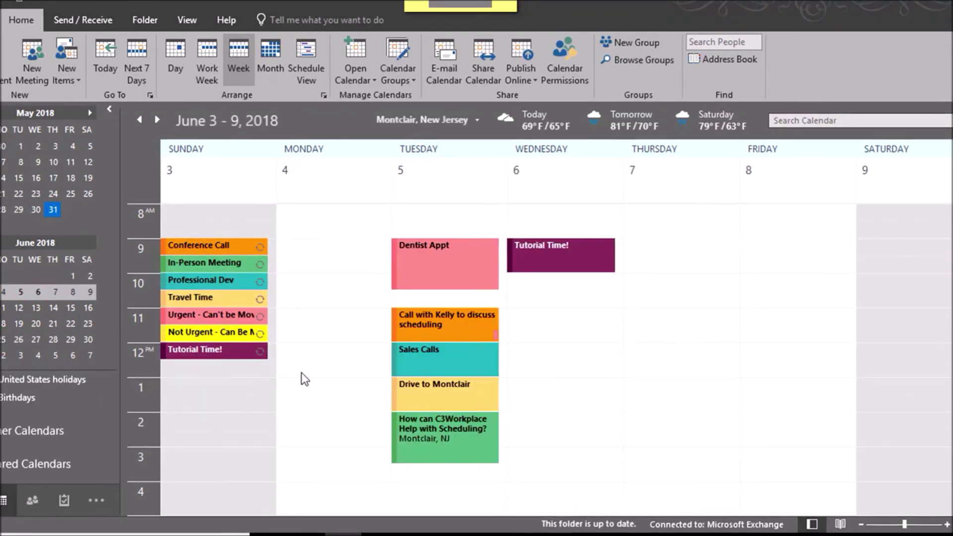
pyautogui.click(4, 212)
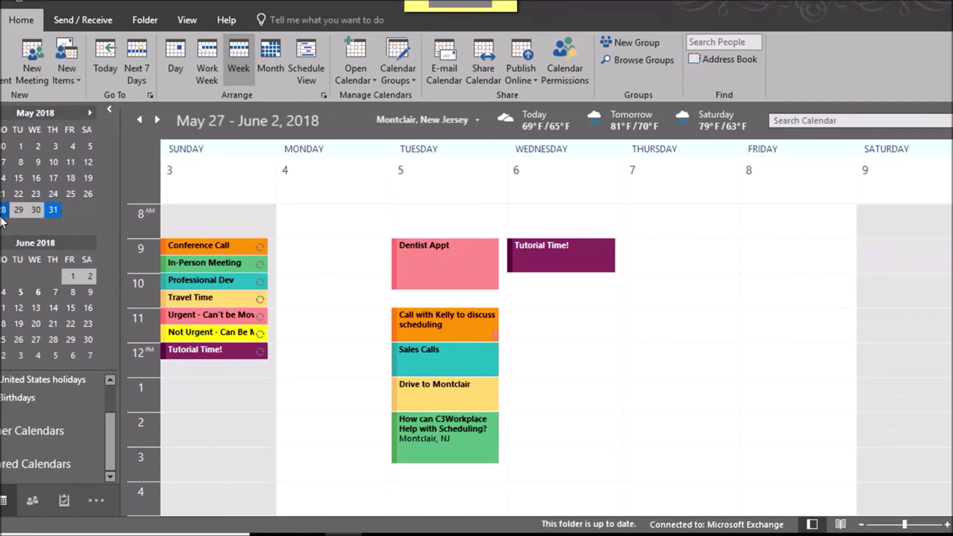
pyautogui.click(6, 293)
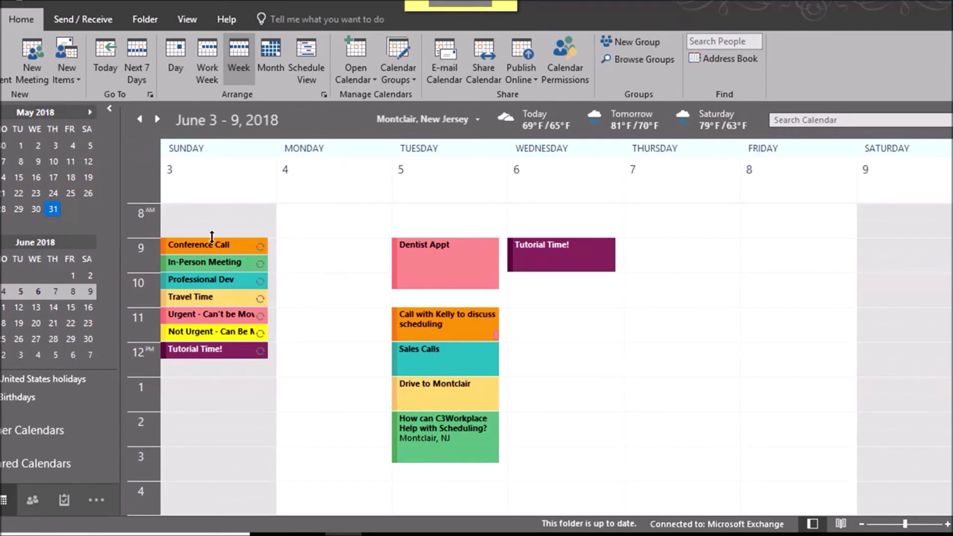
pyautogui.moveTo(212, 244)
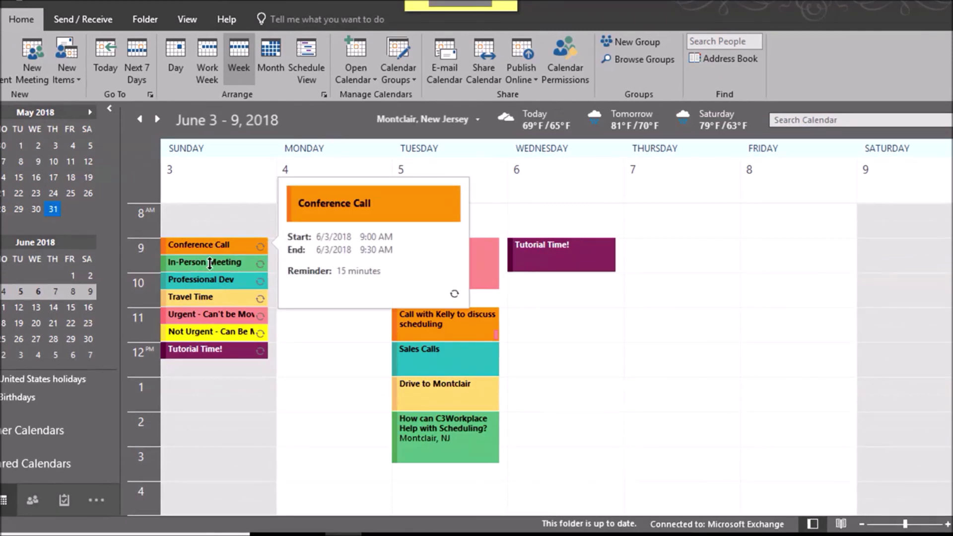